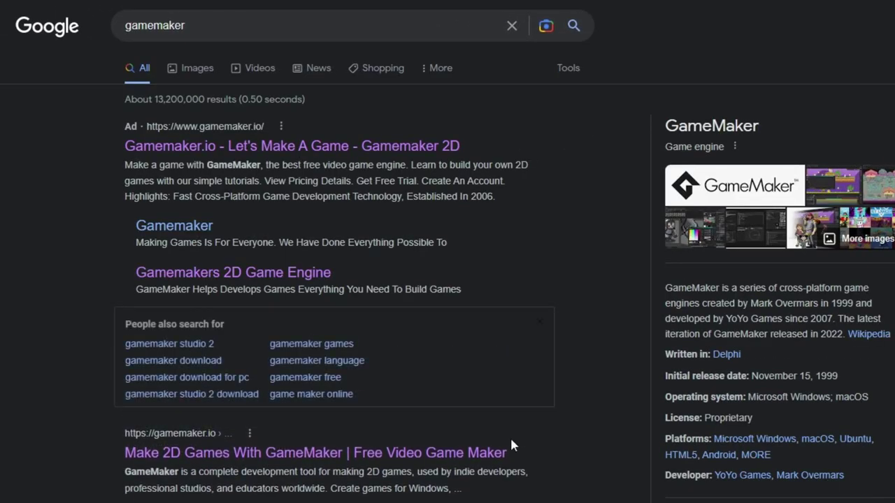
# Open the gamemaker.io homepage from the Google results for 'gamemaker'.
pyautogui.click(245, 160)
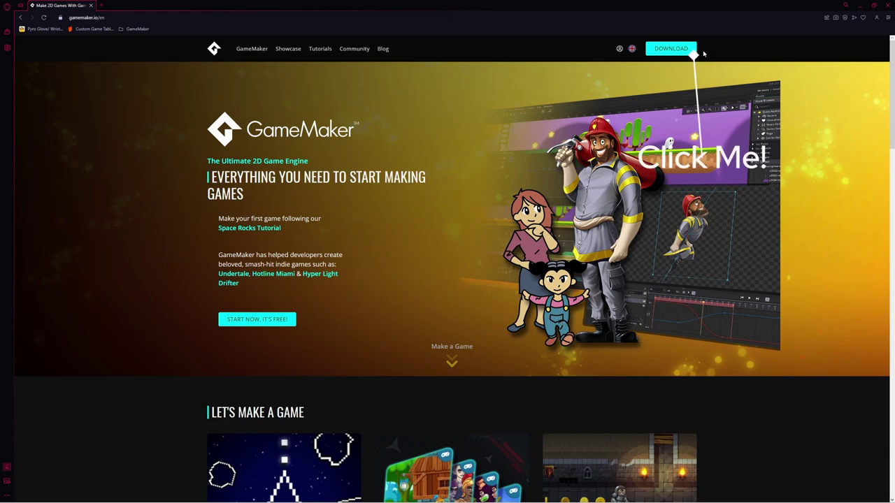
# On the GameMaker download page, glance at the LTS details and start the Windows installer download.
pyautogui.click(690, 49)
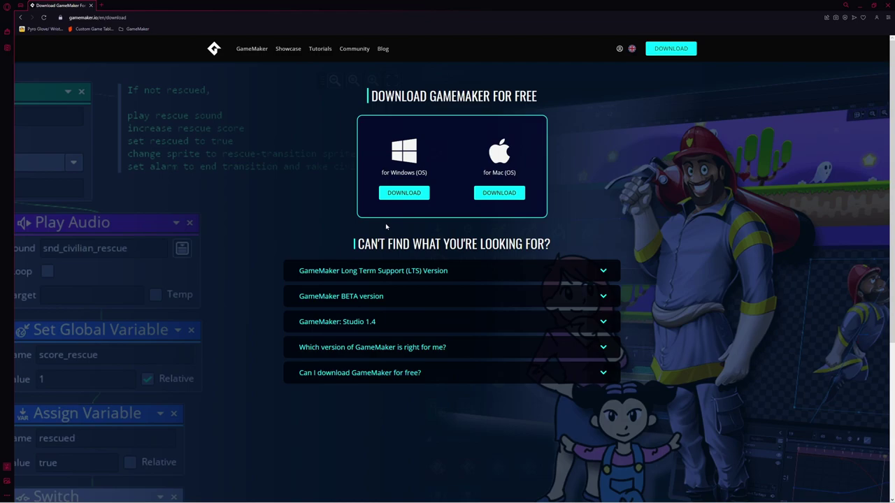
pyautogui.click(422, 272)
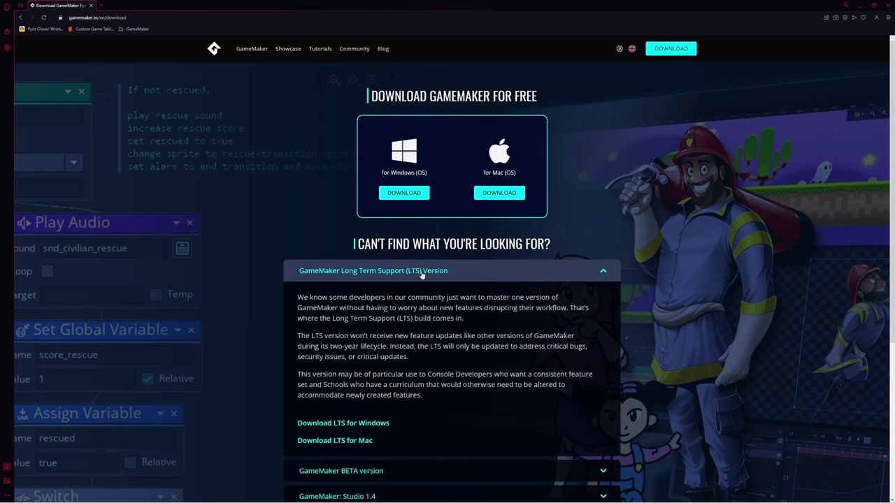
pyautogui.click(421, 273)
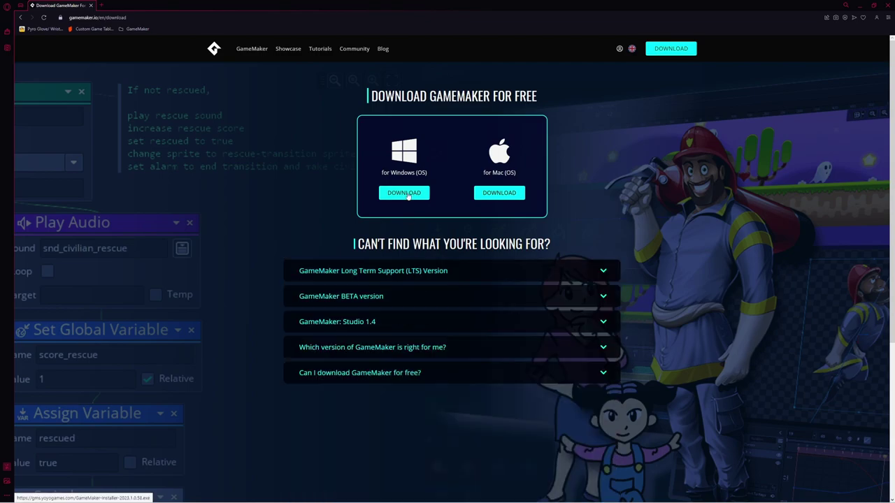
pyautogui.click(408, 193)
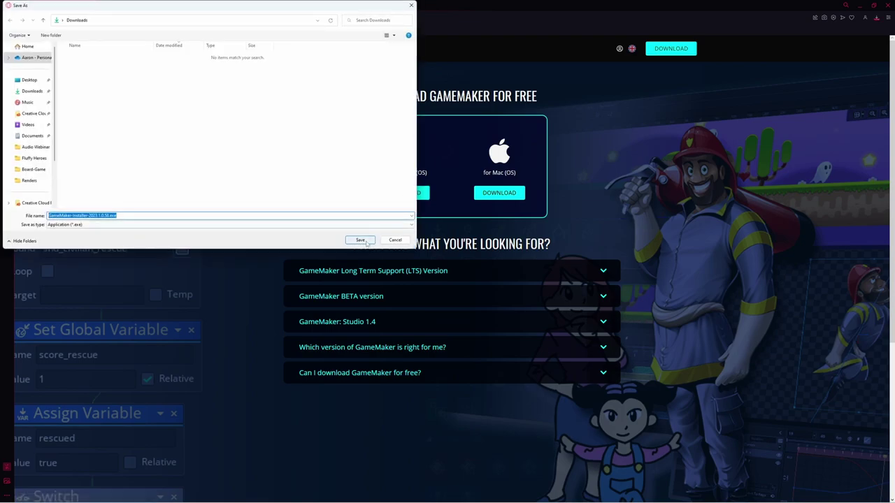
# Save GameMaker-Installer-2023.1.0.58.exe to Downloads and run it from File Explorer.
pyautogui.click(359, 239)
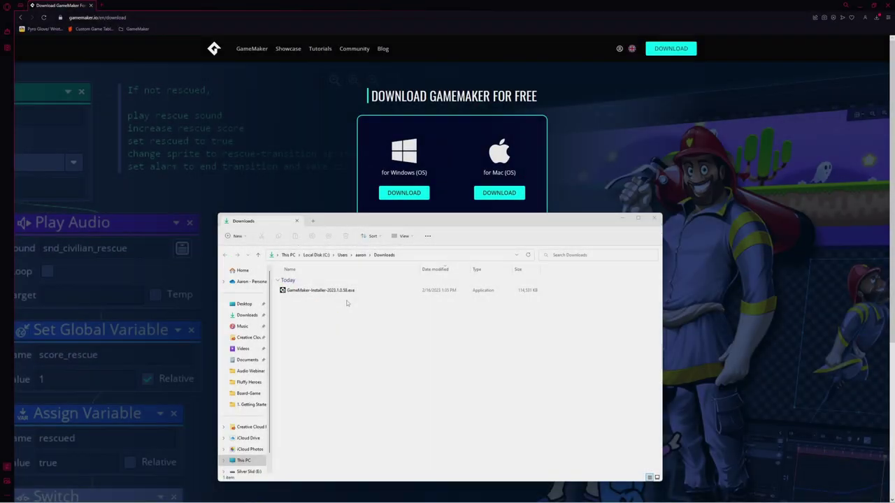
pyautogui.click(373, 292)
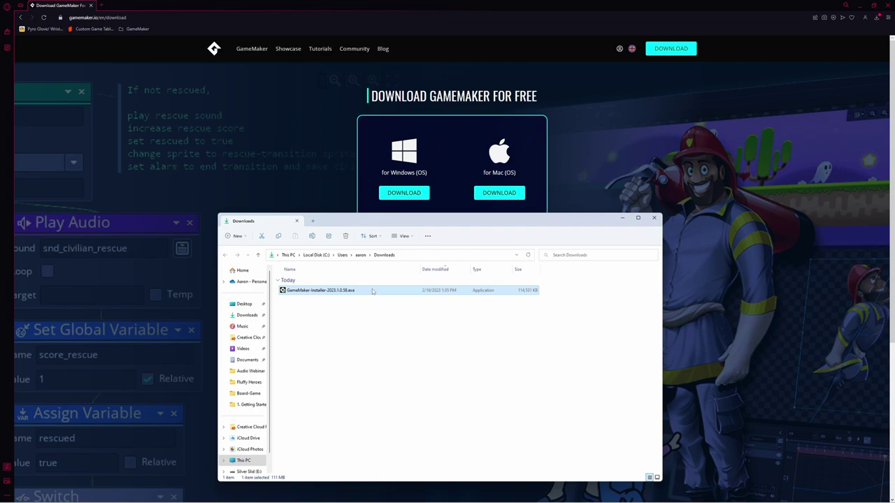
pyautogui.doubleClick(360, 294)
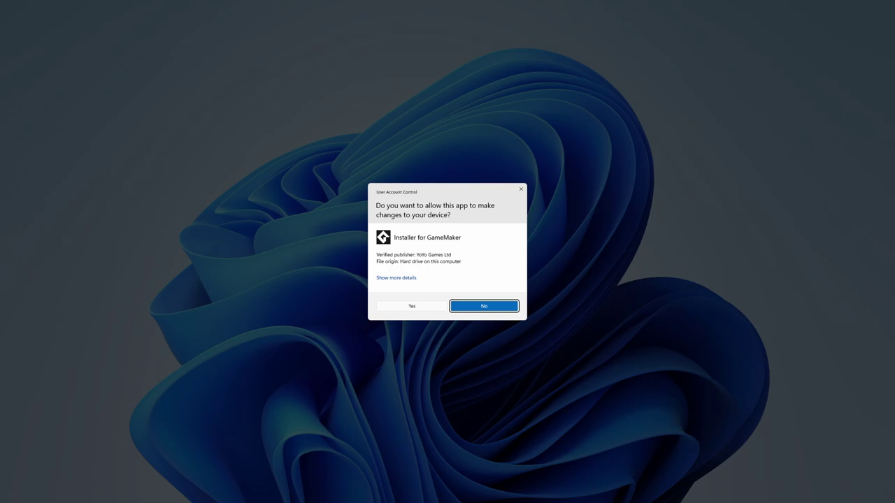
# Install GameMaker 2023.1.0.58 with default components into C:\Program Files\GameMaker\ and finish setup.
pyautogui.click(406, 307)
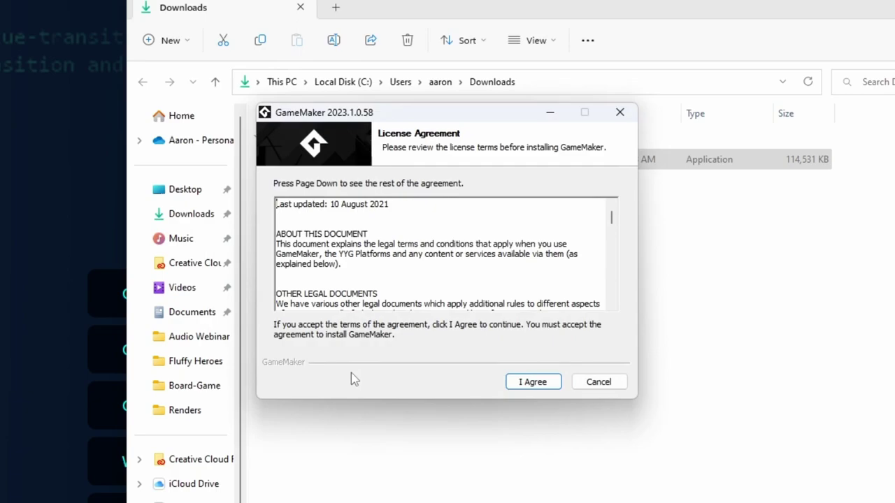
pyautogui.click(558, 385)
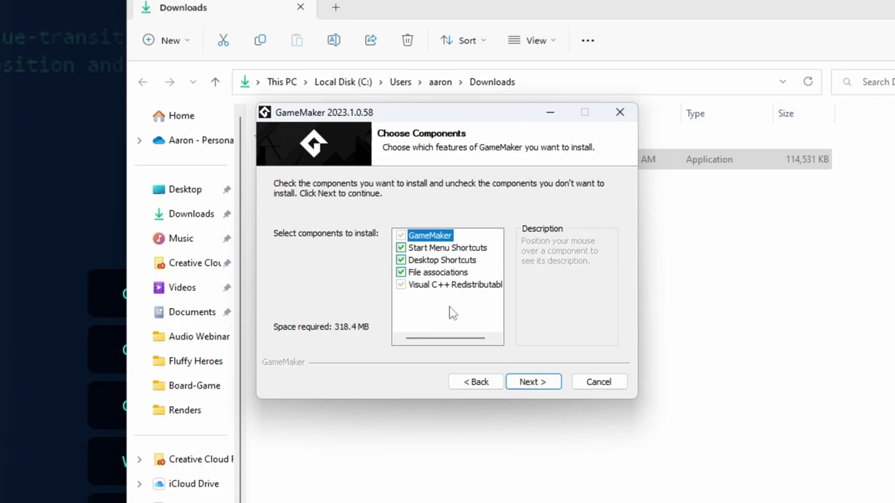
pyautogui.click(533, 382)
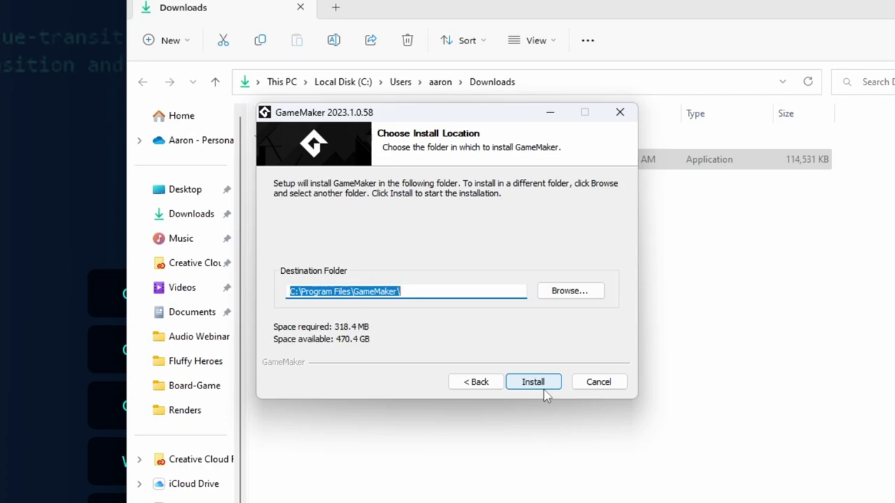
pyautogui.click(540, 384)
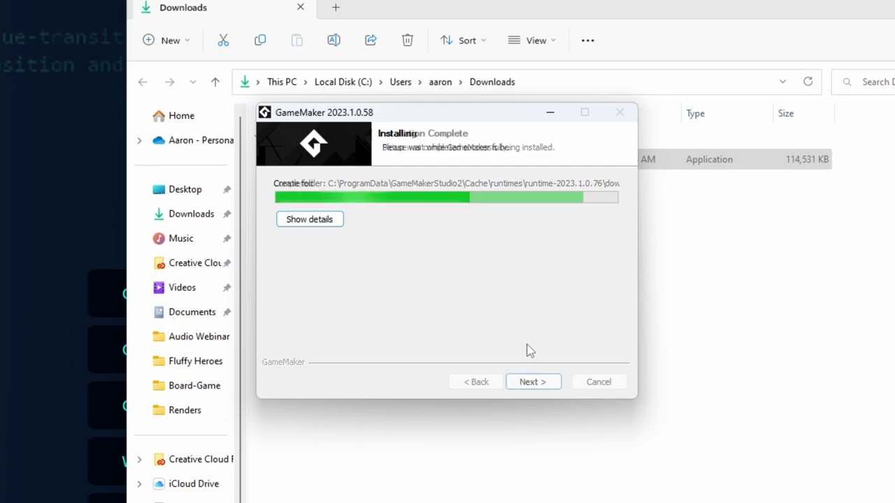
pyautogui.click(552, 384)
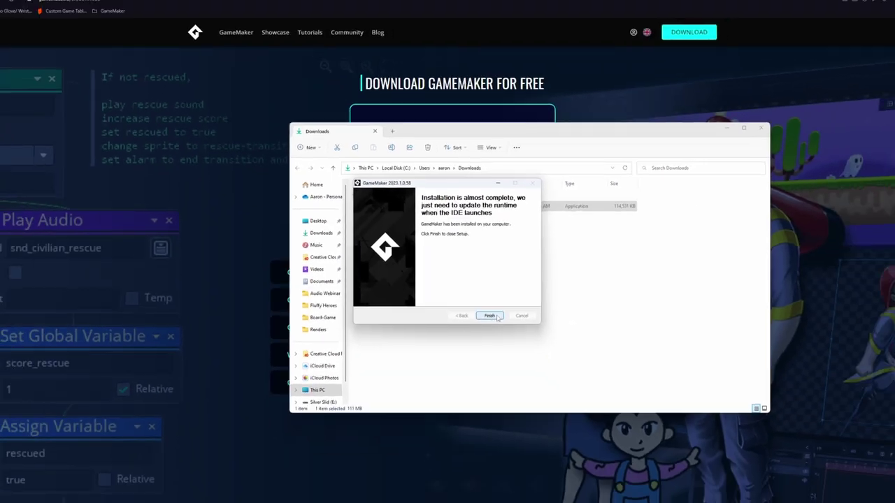
pyautogui.click(489, 316)
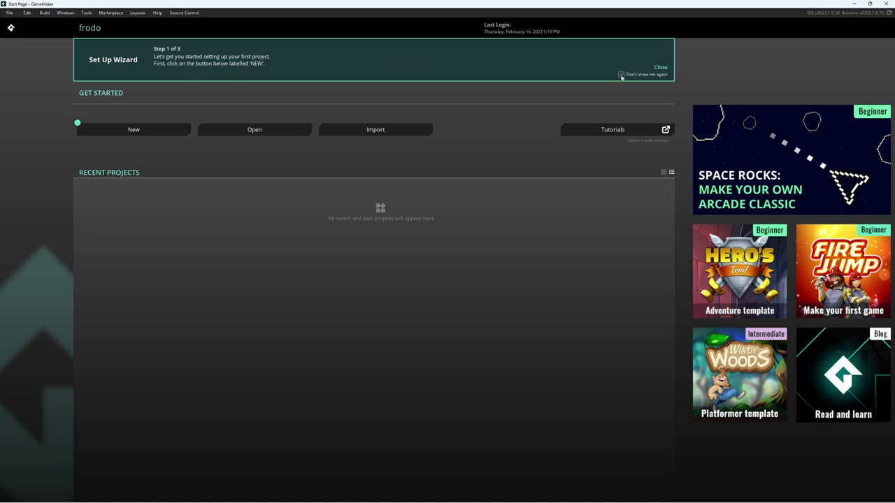
# Dismiss the Set Up Wizard banner and start a New project from the Start Page.
pyautogui.click(661, 67)
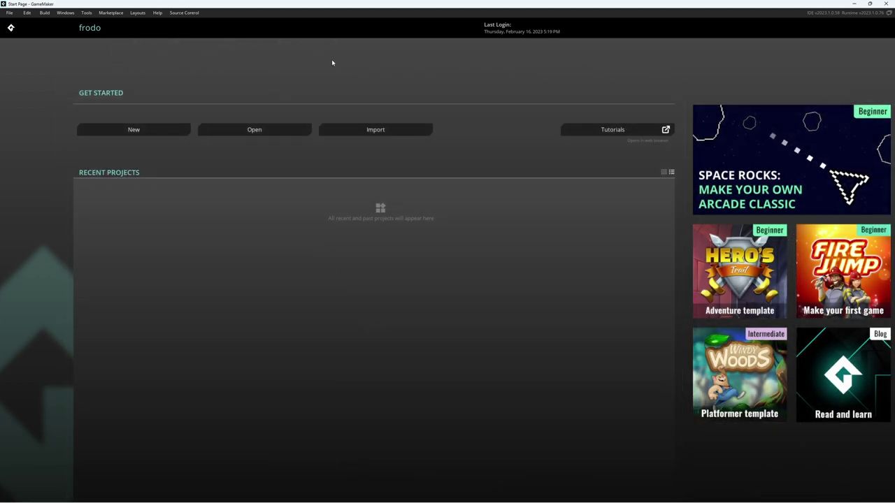
pyautogui.click(158, 131)
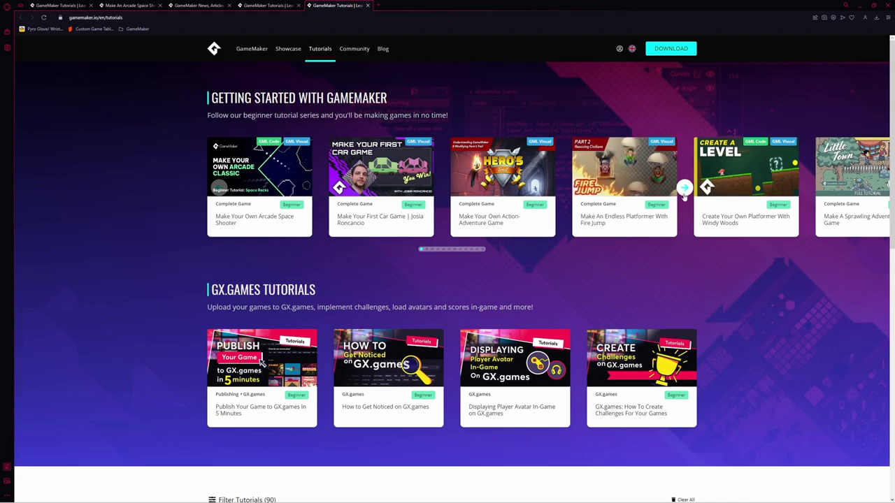
pyautogui.click(685, 189)
pyautogui.click(684, 188)
pyautogui.click(684, 189)
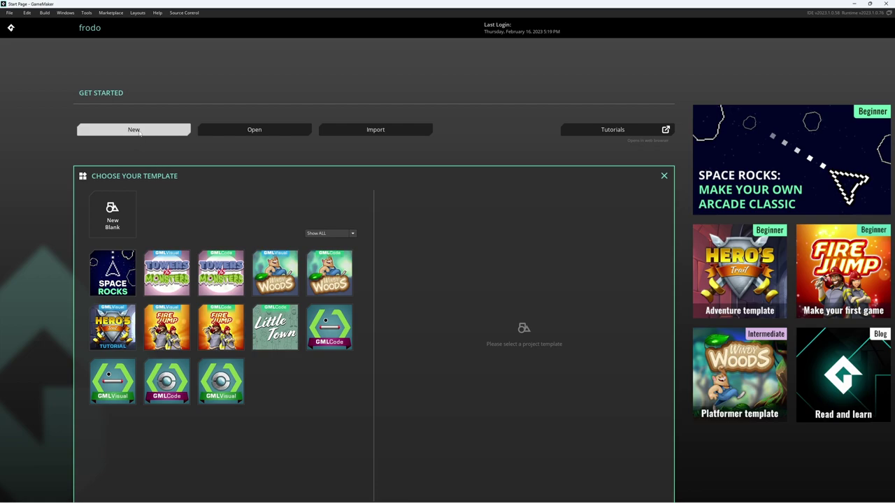
# Preview the Blank, Towers Vs. Monsters and Windy Woods templates, then settle on Space Rocks.
pyautogui.click(113, 215)
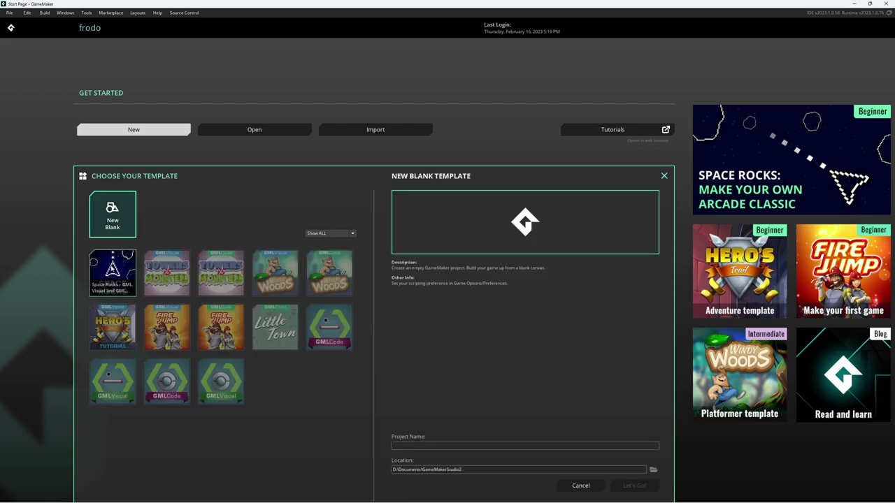
pyautogui.click(112, 273)
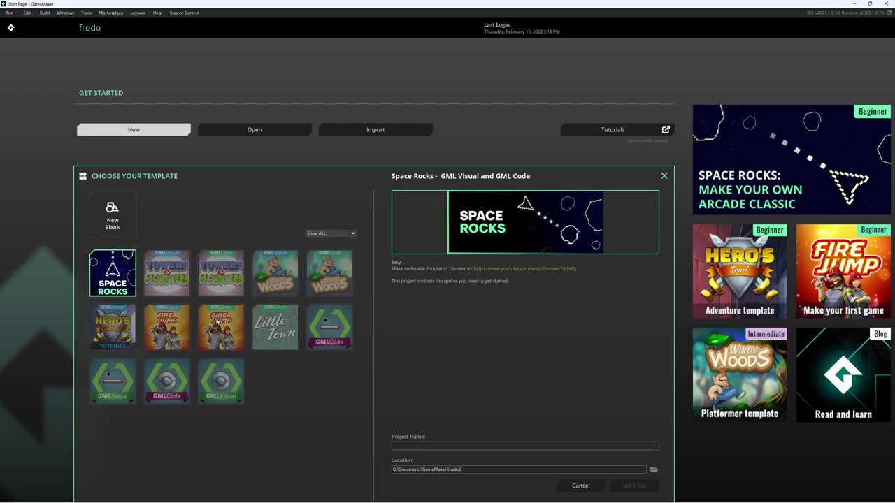
pyautogui.click(221, 273)
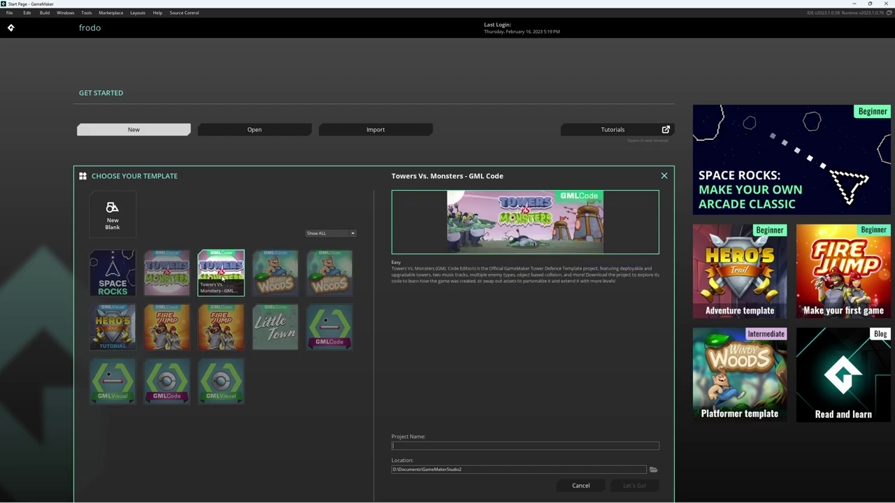
pyautogui.click(315, 266)
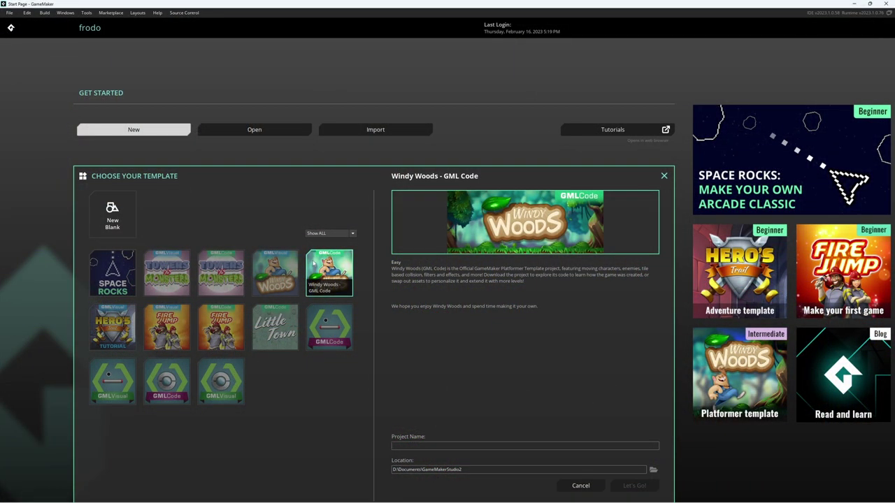
pyautogui.click(114, 274)
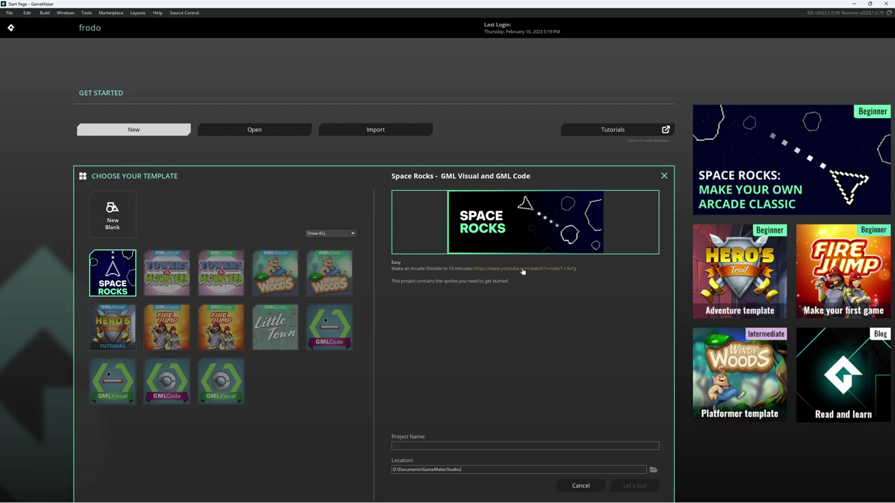
# Open the Space Rocks tutorial in the browser and scroll to 'How To Create A New Project'.
pyautogui.click(710, 198)
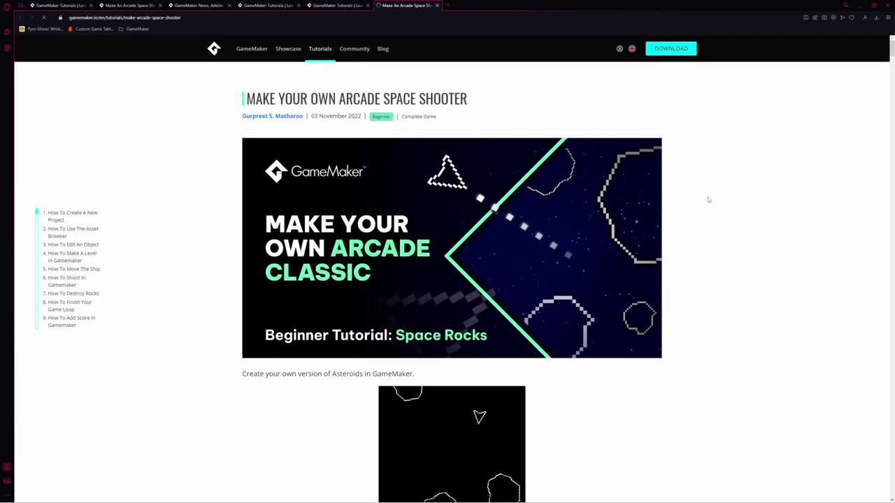
pyautogui.scroll(-3, 545, 284)
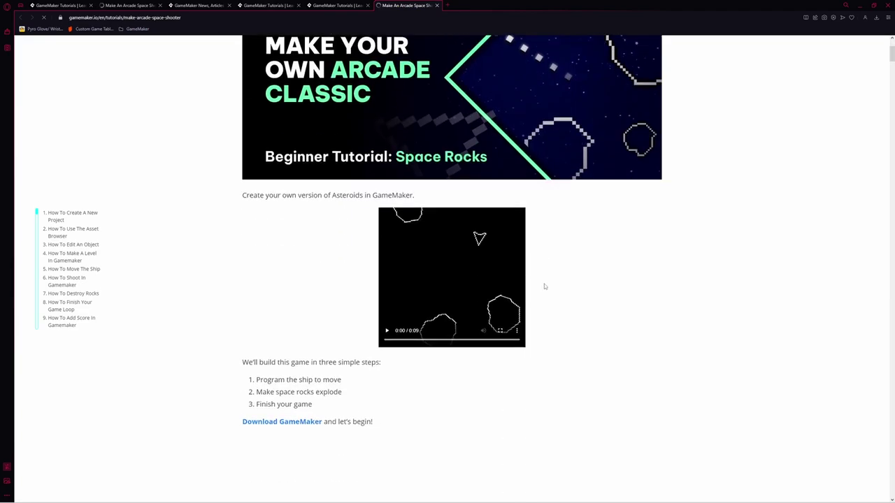
pyautogui.scroll(-5, 550, 282)
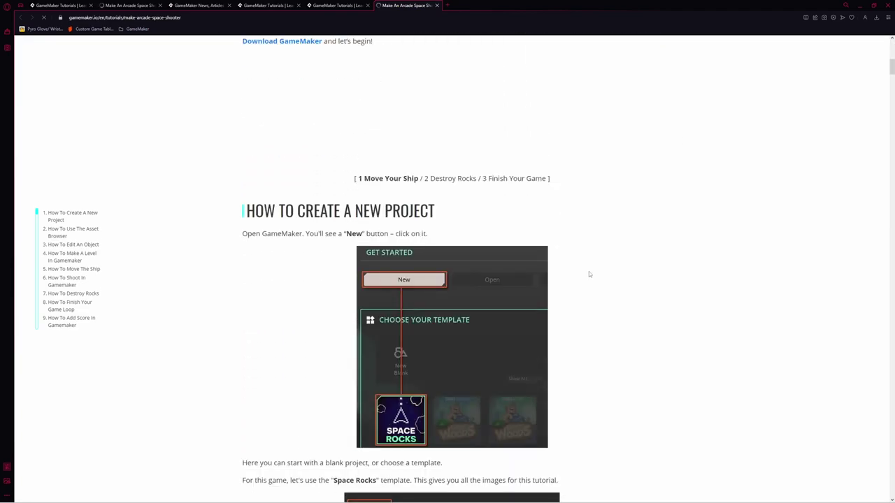
pyautogui.scroll(-1, 586, 284)
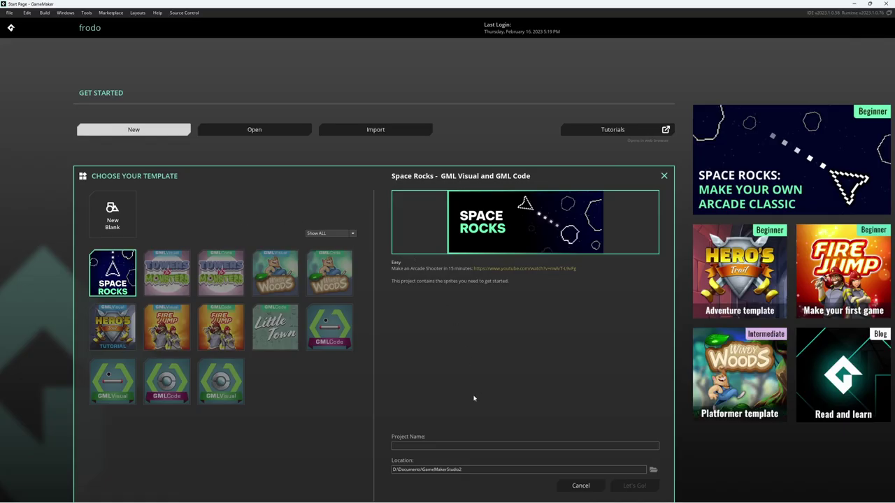
# Name the Space Rocks project 'My First Game', check its location, and create it.
pyautogui.click(441, 446)
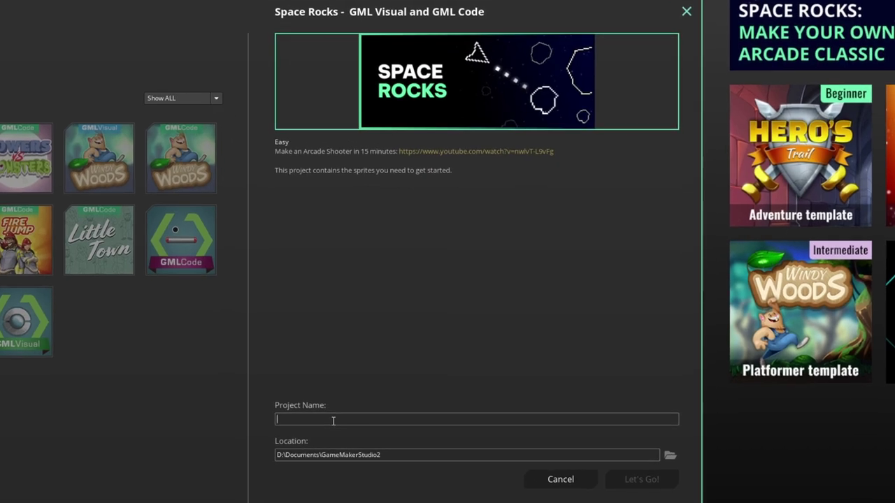
pyautogui.write('My First Game')
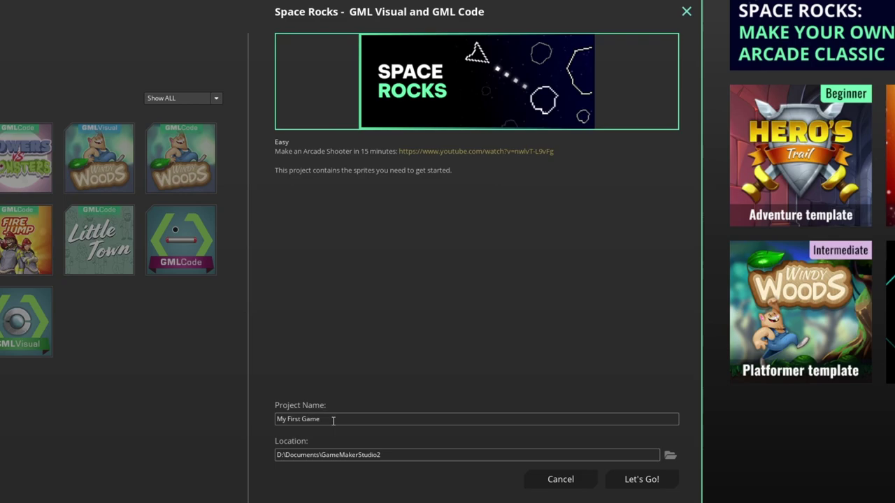
pyautogui.click(600, 456)
pyautogui.click(636, 480)
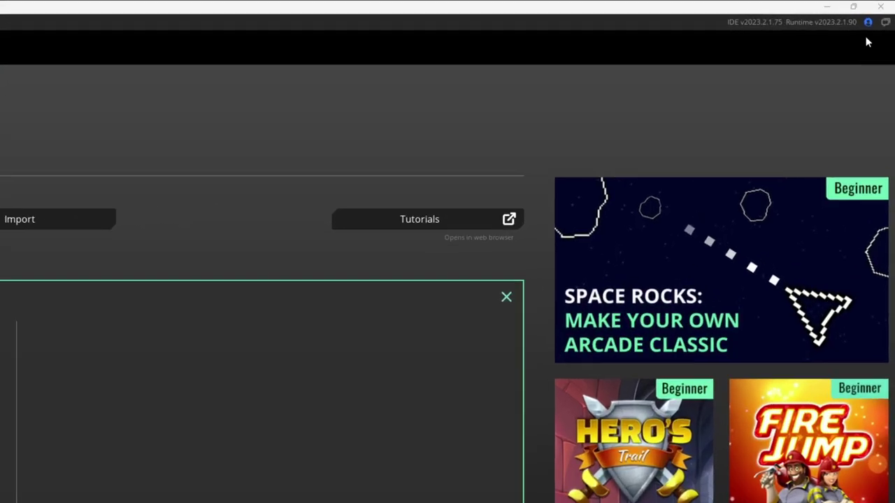
# Open the account menu at the top right to reach the YoYo Account Login dialog.
pyautogui.click(866, 25)
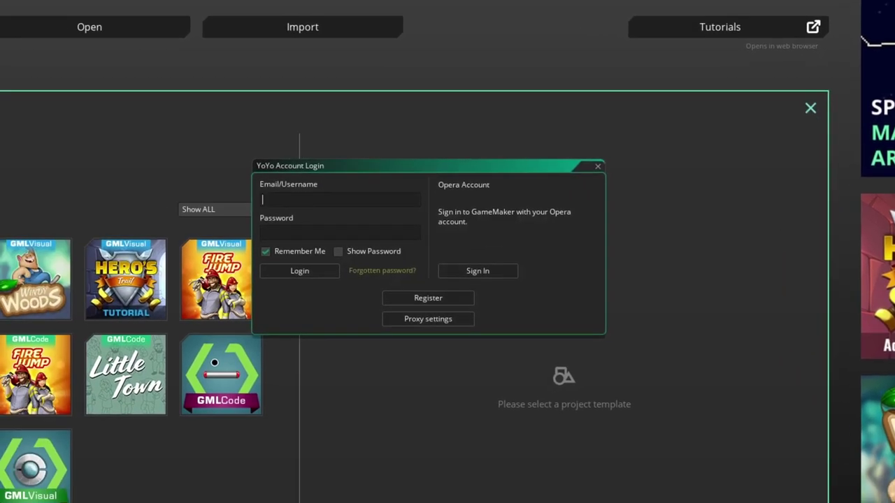
# Register a new Opera account through the signup form and continue signed in as it.
pyautogui.click(423, 299)
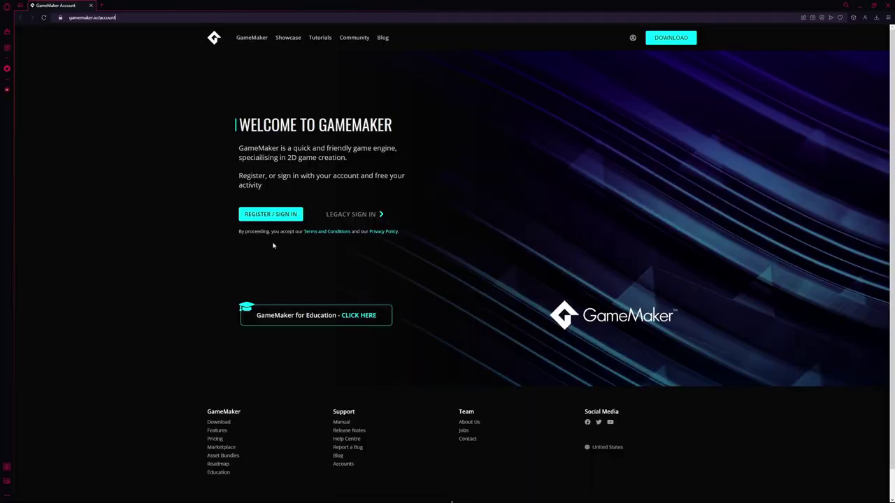
pyautogui.click(261, 219)
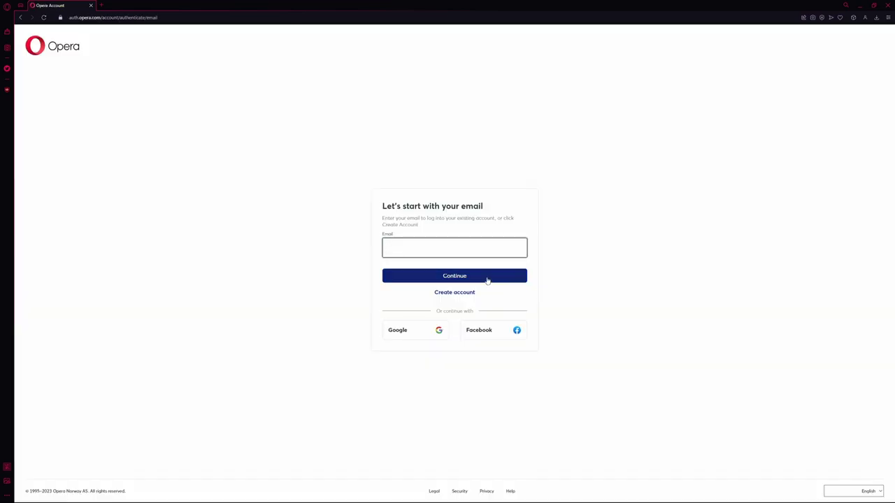
pyautogui.click(441, 294)
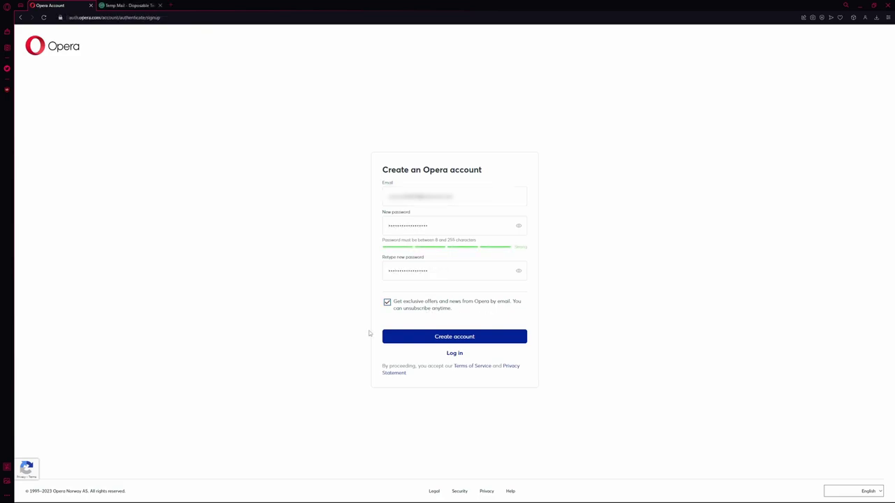
pyautogui.click(507, 342)
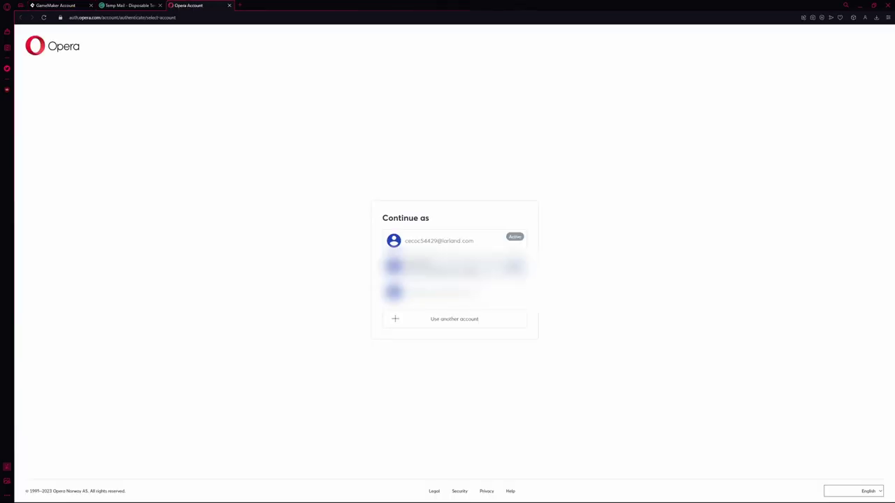
pyautogui.click(439, 242)
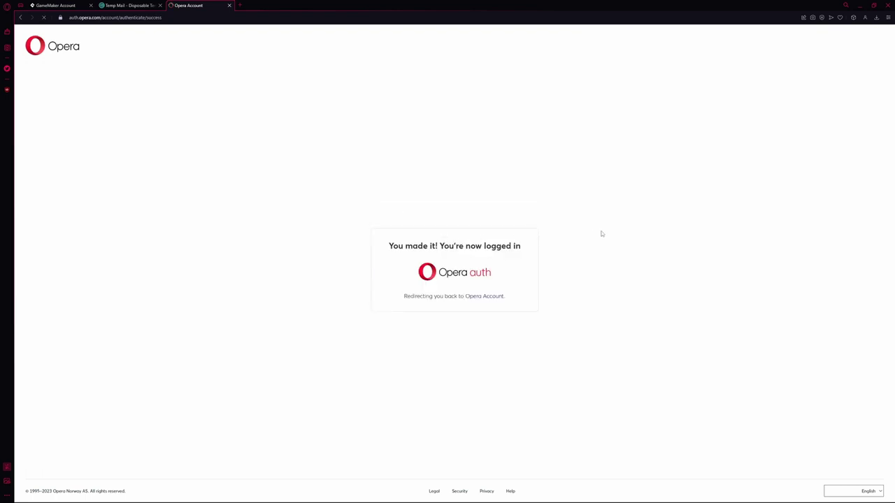